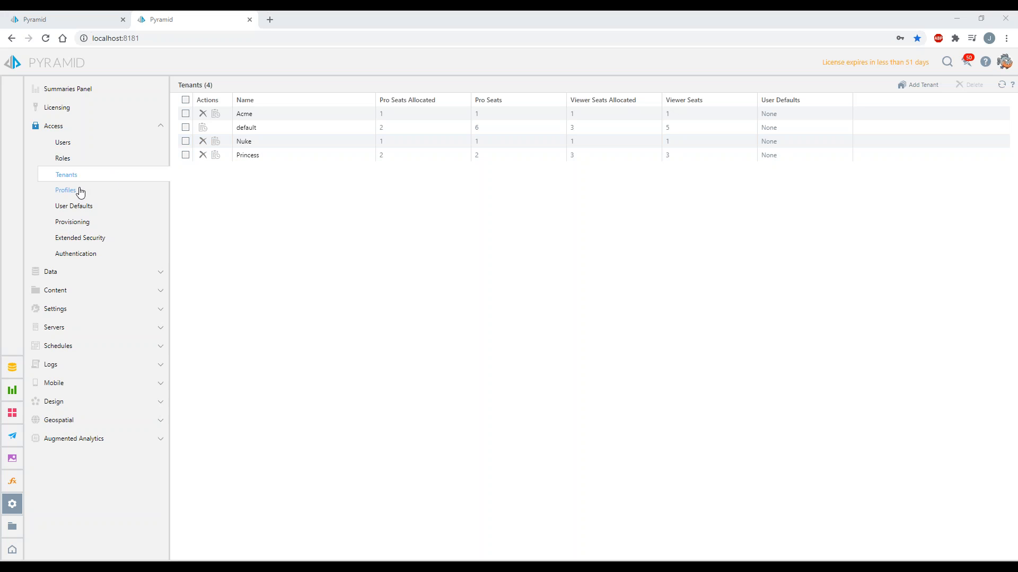
Open the data sources administration page and display the settings of the In-Memory DB server
click(65, 274)
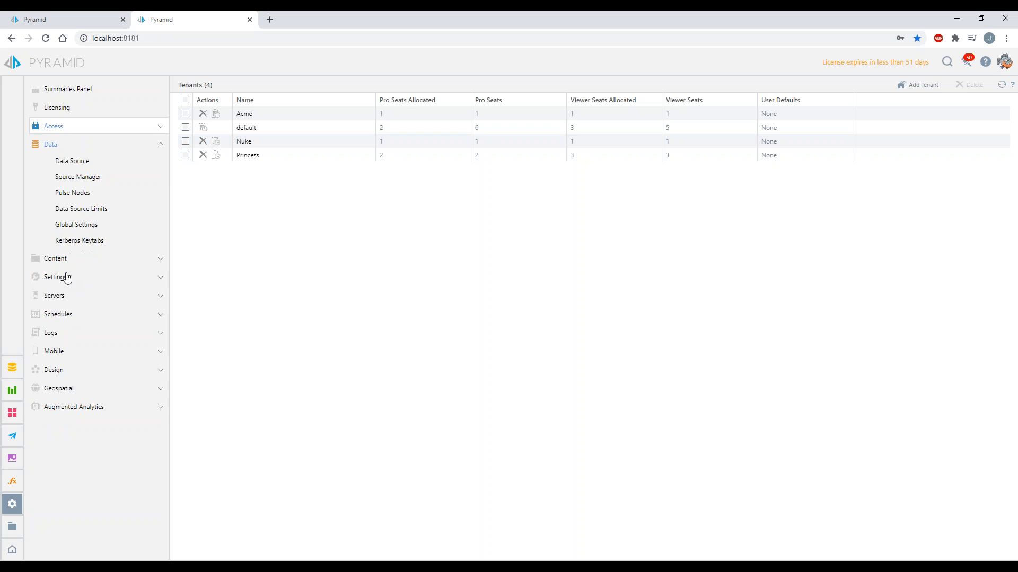
click(85, 166)
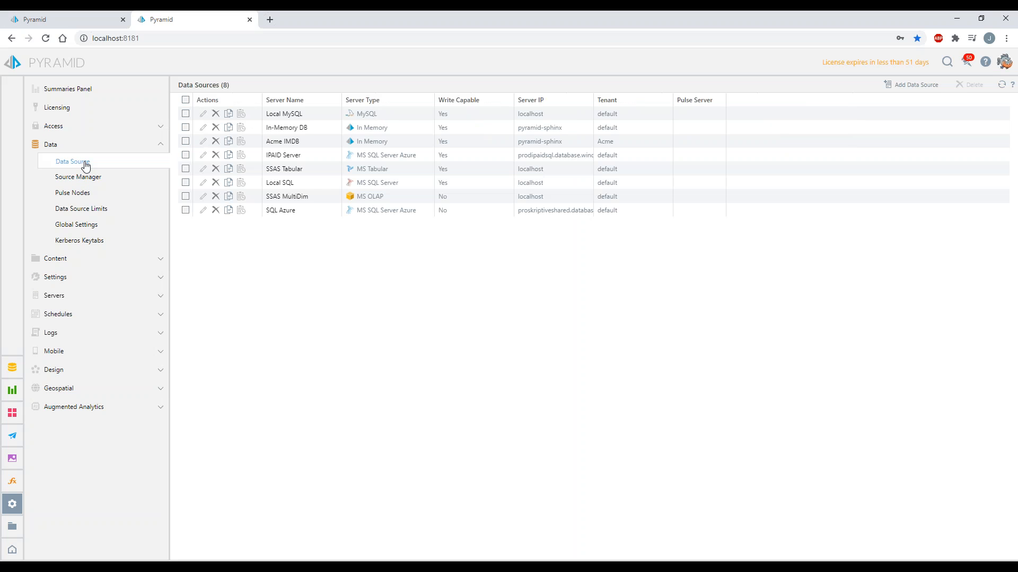
click(370, 134)
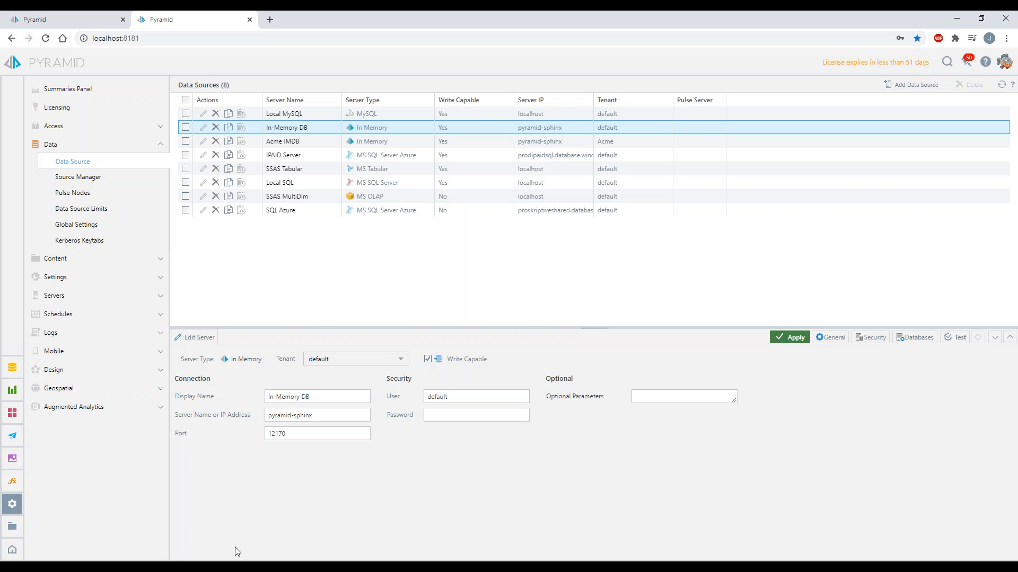
Switch to File Explorer, open the imdata folder inside Pyramid's repository folder, and look through its database files
mouse_move(237, 552)
click(191, 530)
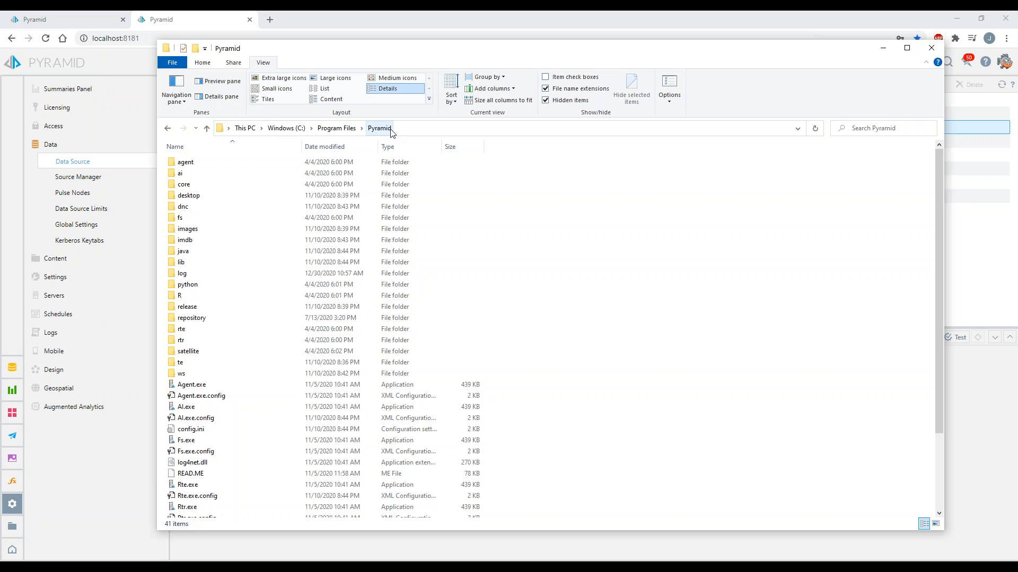
double_click(193, 319)
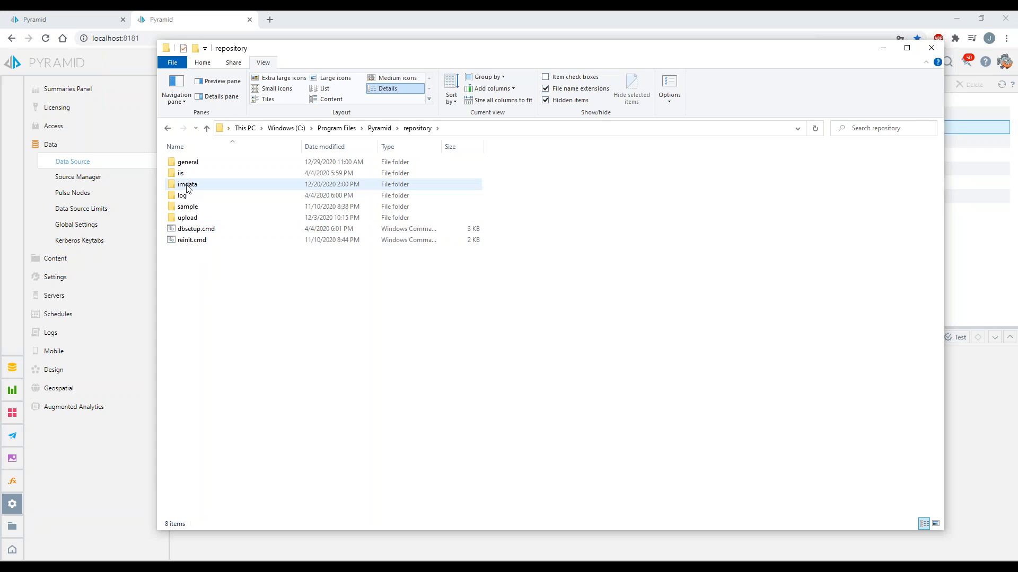
mouse_move(191, 188)
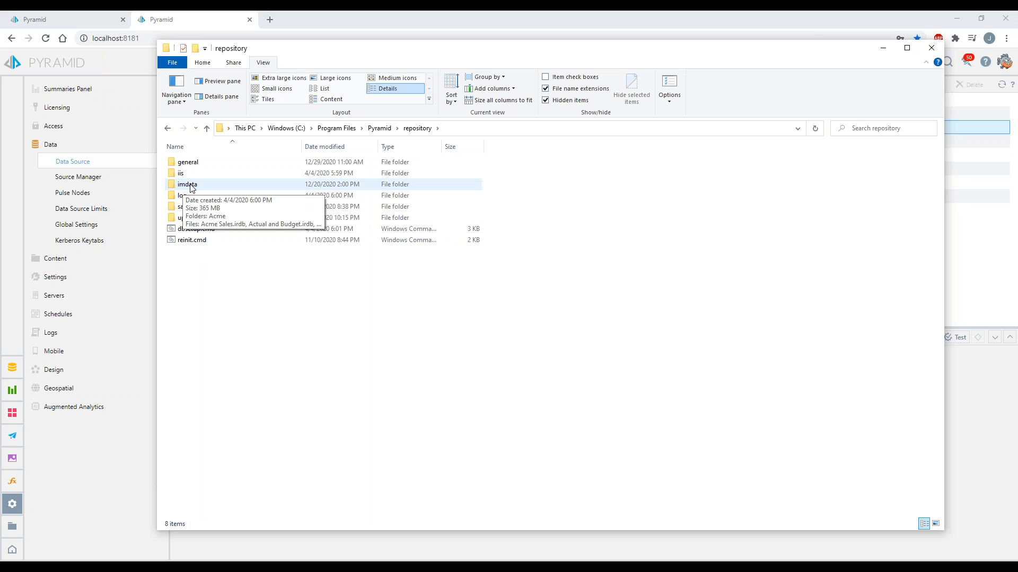
double_click(191, 186)
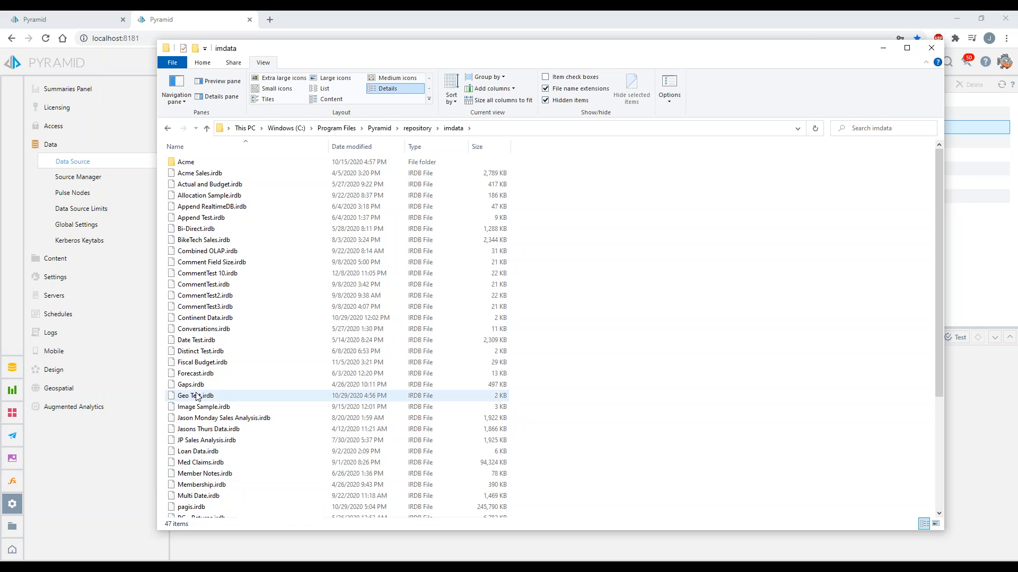
scroll(201, 328, down, 5)
scroll(200, 326, up, 5)
scroll(199, 334, down, 5)
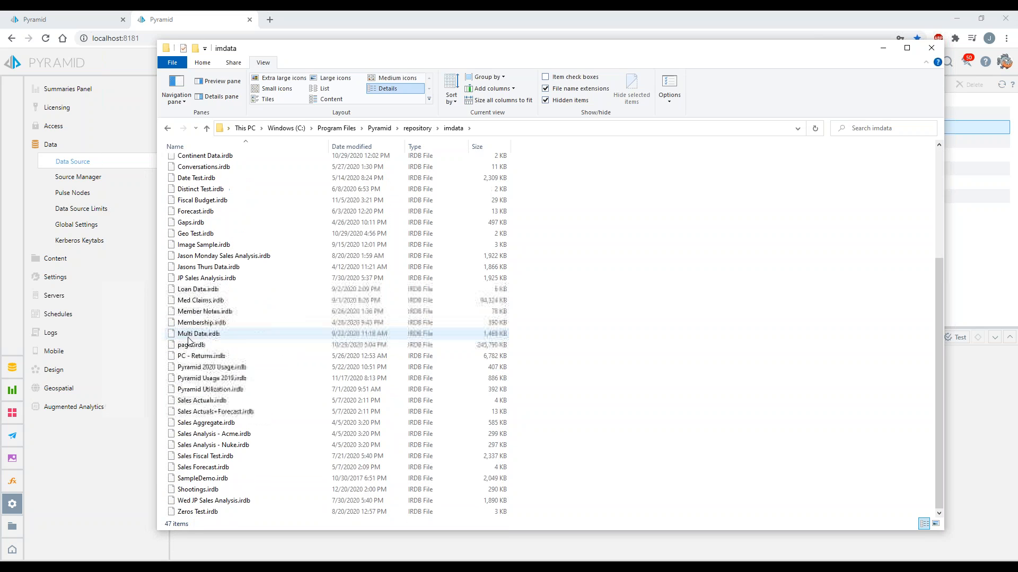
scroll(175, 392, up, 5)
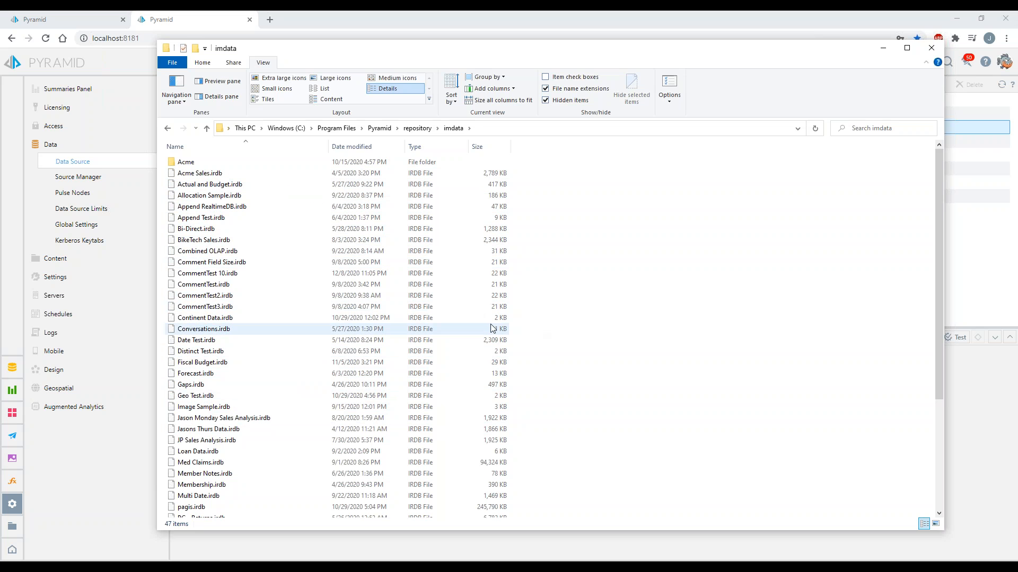
Create a new folder named Nuke in the imdata folder and open it
right_click(695, 312)
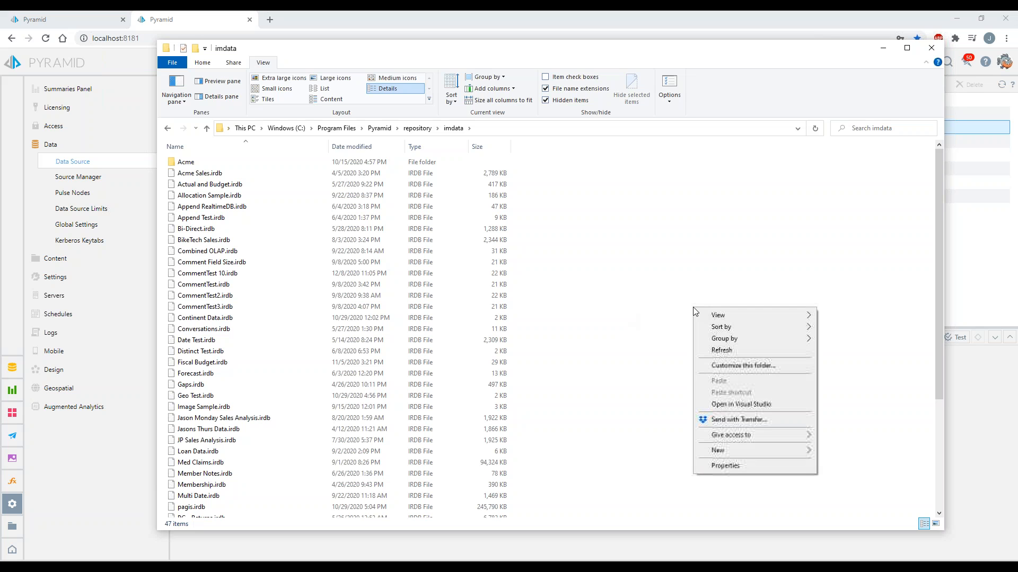
mouse_move(740, 452)
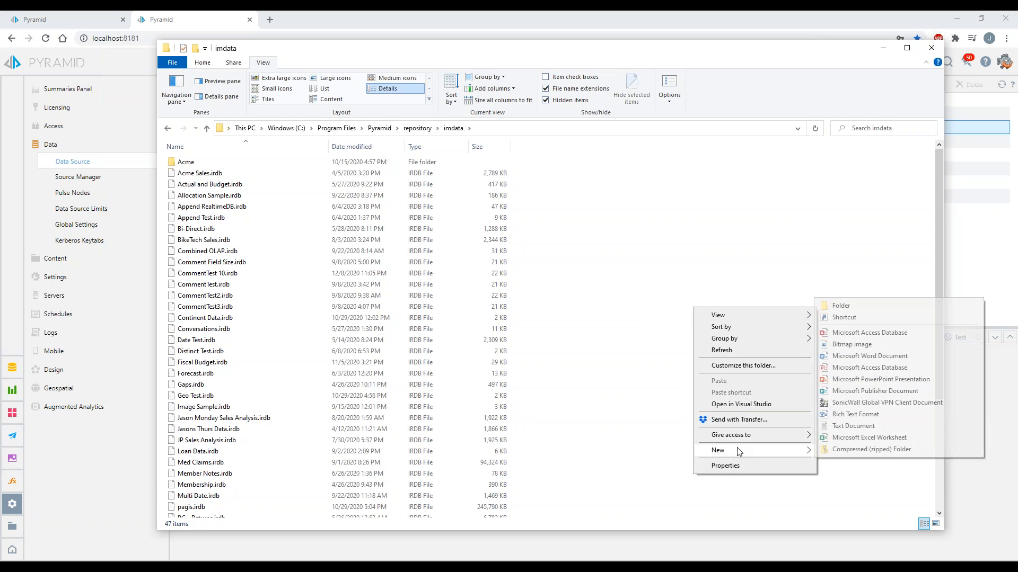
click(840, 305)
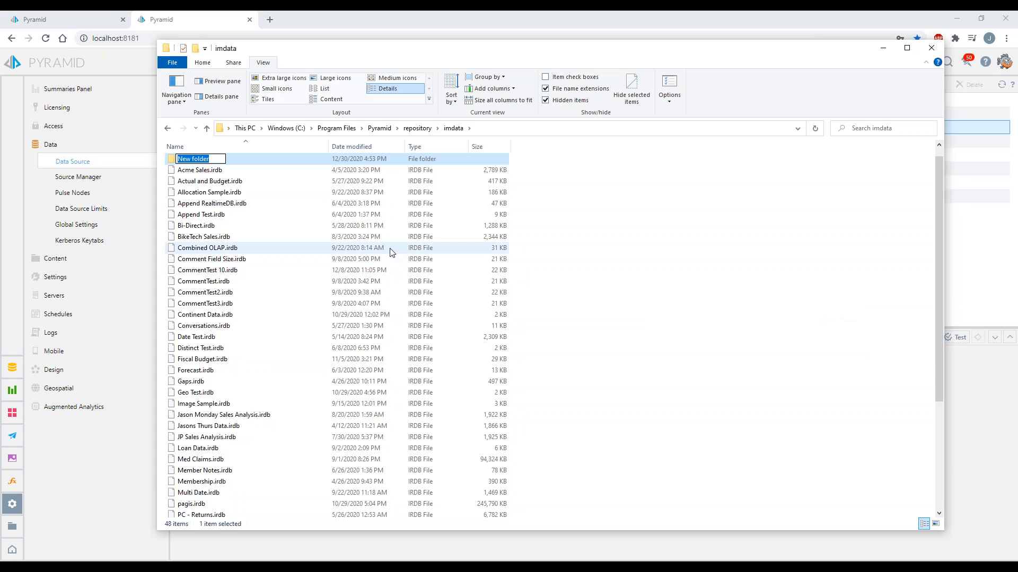
text(Nuke)
key(Return)
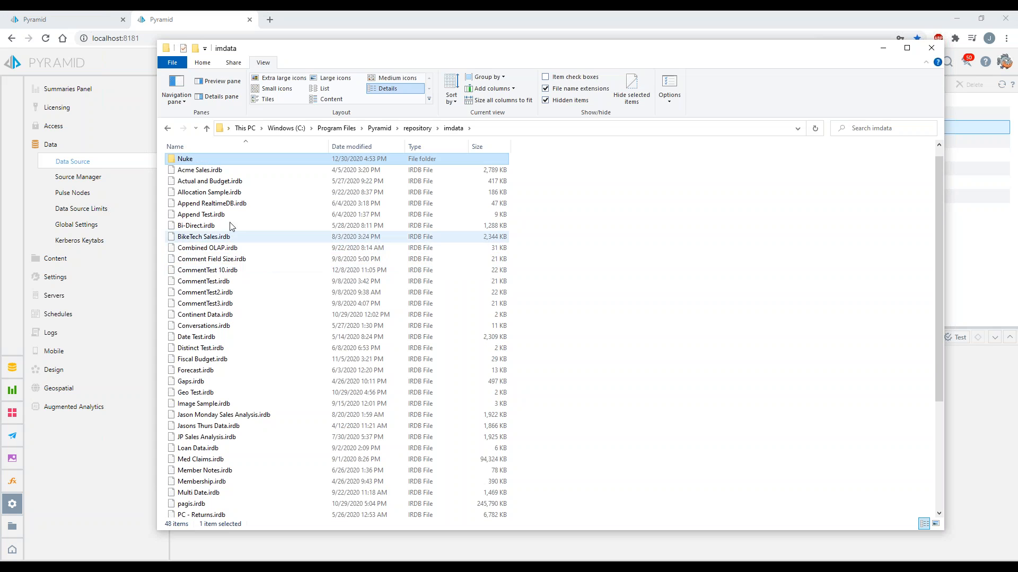
double_click(195, 159)
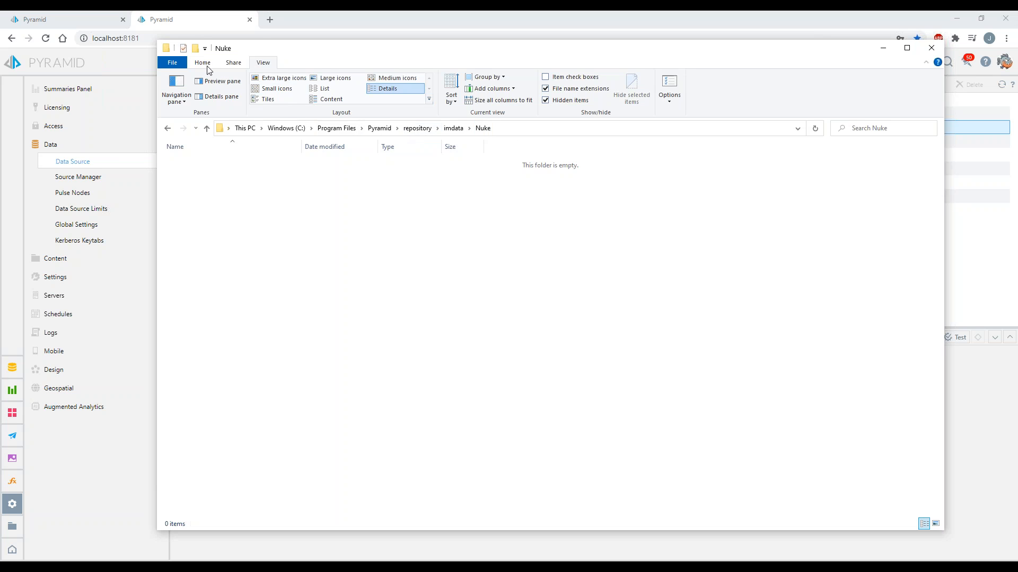
Switch back to Pyramid, duplicate the In-Memory DB data source, and set the copy's display name to Nuke IMDB
click(199, 28)
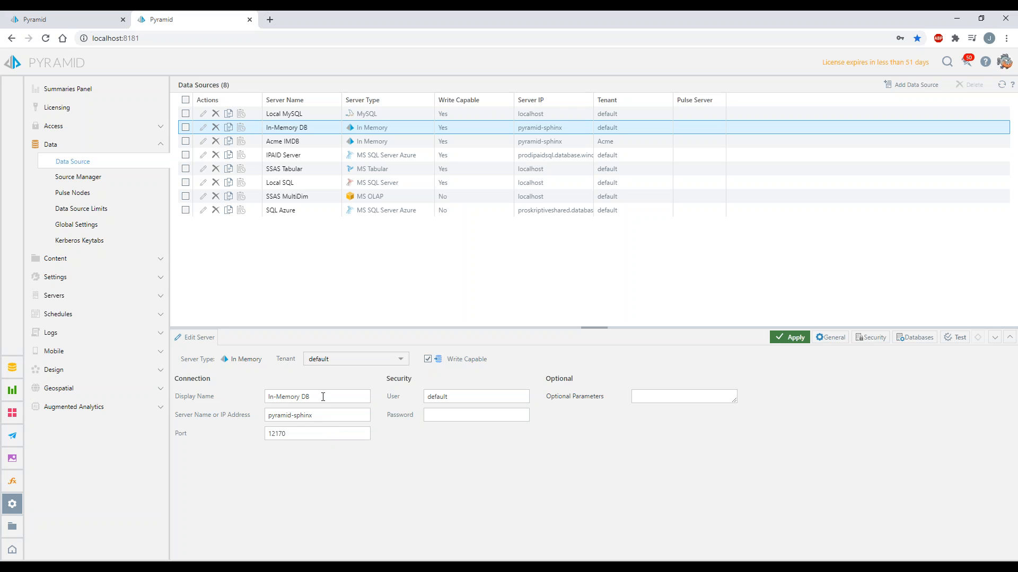
click(229, 128)
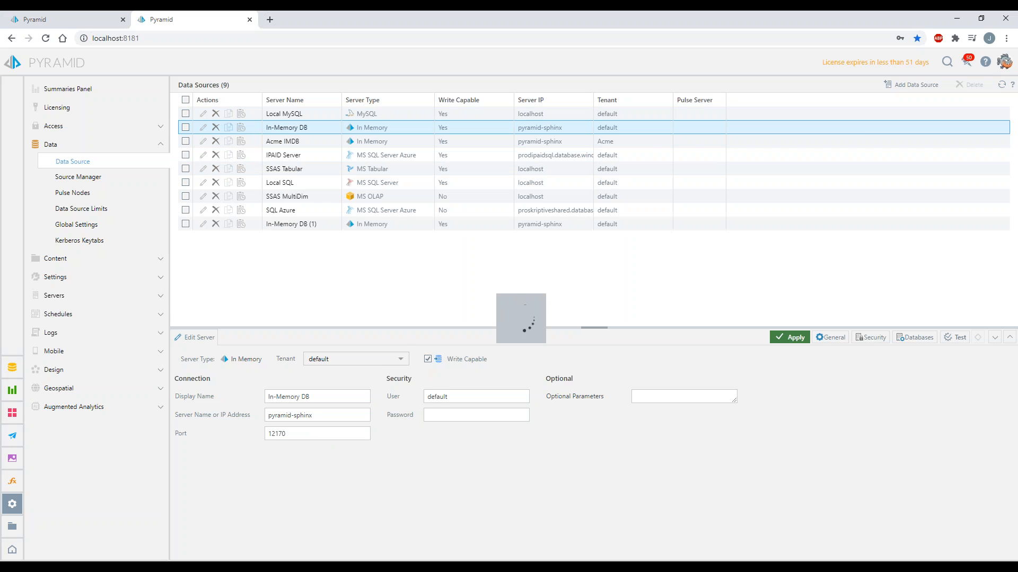
click(318, 229)
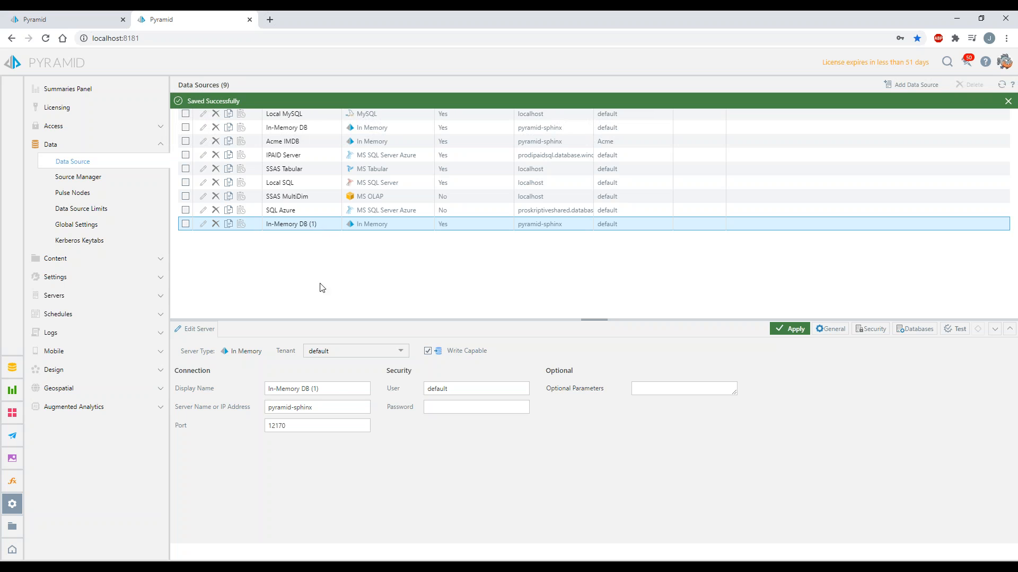
drag(336, 391, 251, 397)
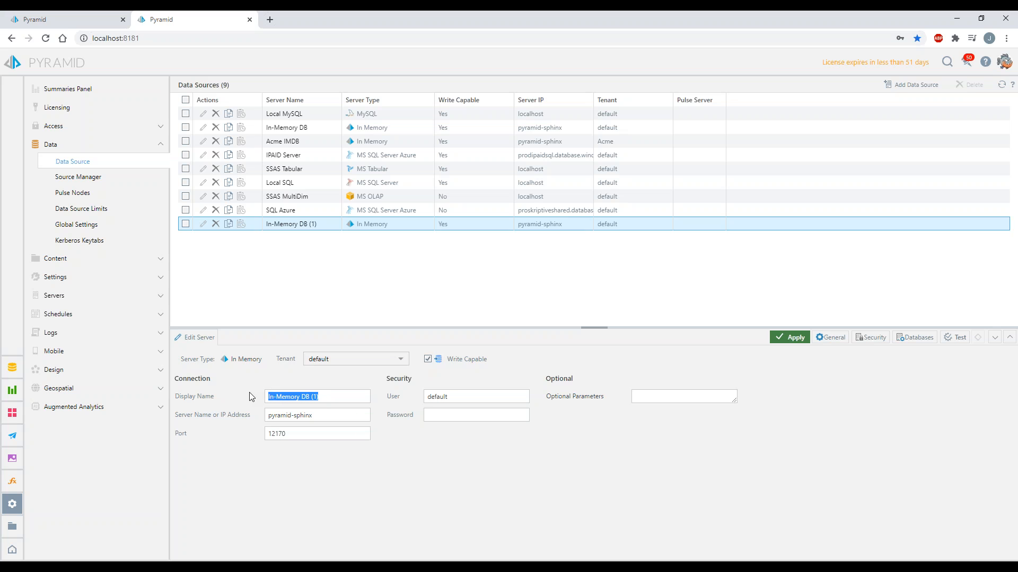
text(Nuke IMDB)
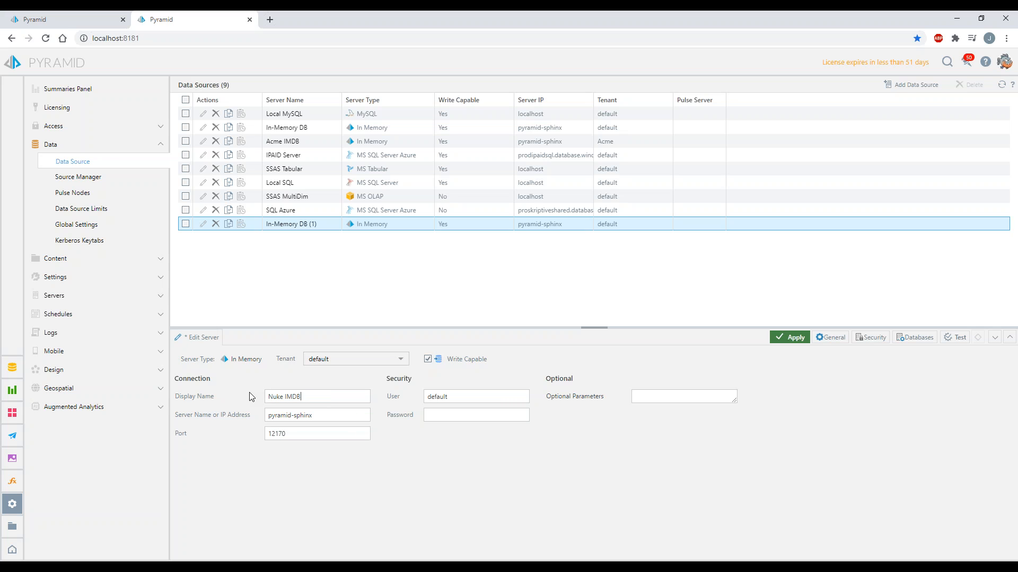
Assign the duplicated data source to the Nuke tenant and set its security user to Nuke
drag(329, 419, 254, 420)
drag(313, 438, 247, 443)
click(400, 359)
click(329, 401)
drag(461, 398, 407, 403)
text(Nuke)
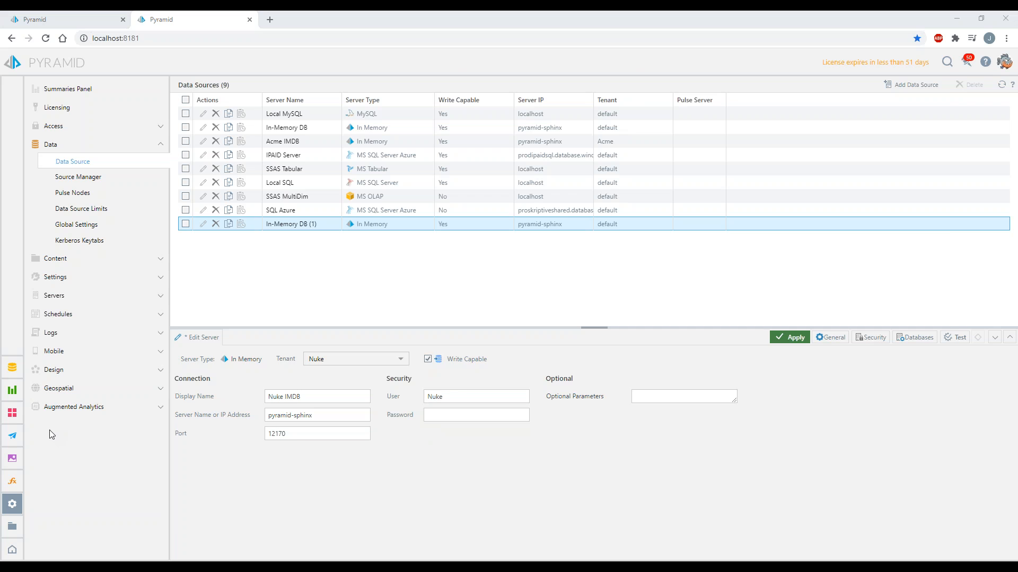
Check the name of the tenant's folder inside imdata in File Explorer, then return to the data source settings
click(82, 426)
click(453, 128)
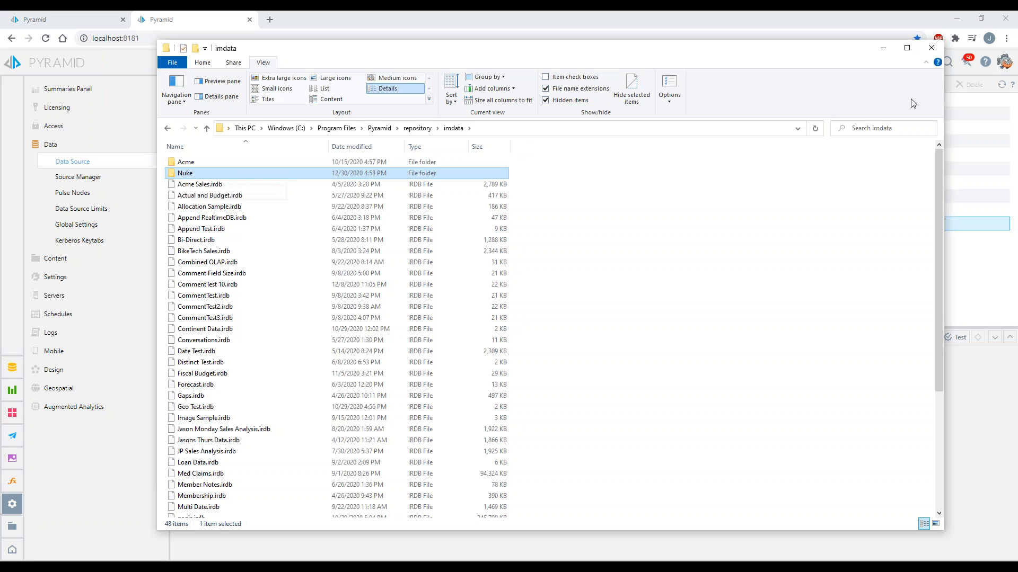
click(882, 49)
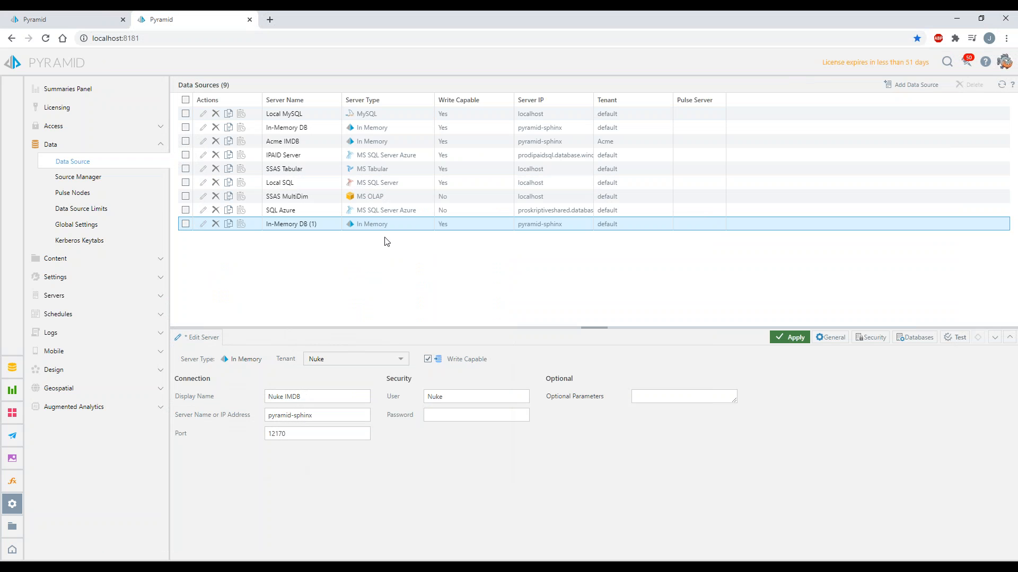
Test the connection of the Nuke data source and apply its changed settings
click(462, 400)
click(955, 337)
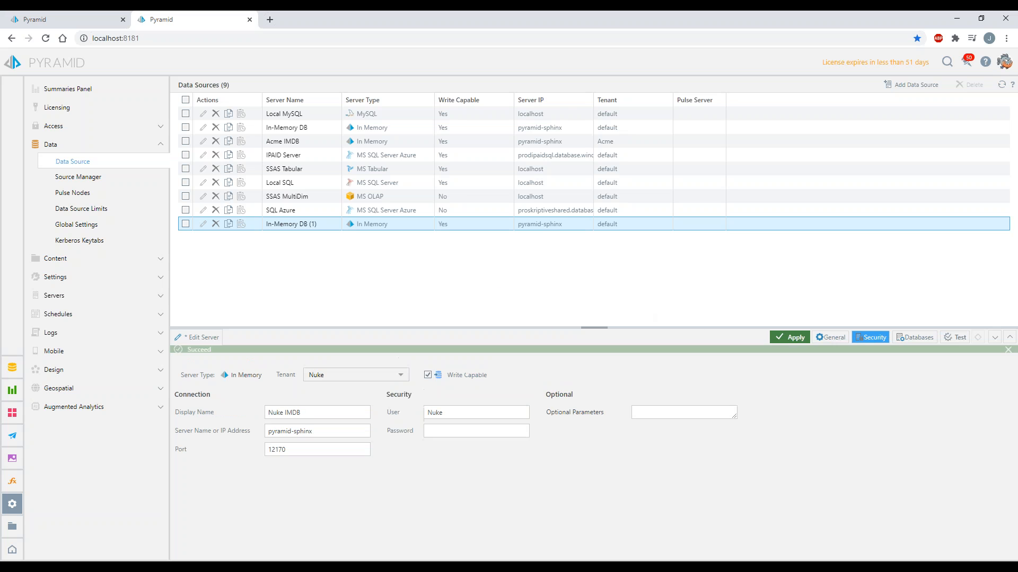
click(792, 341)
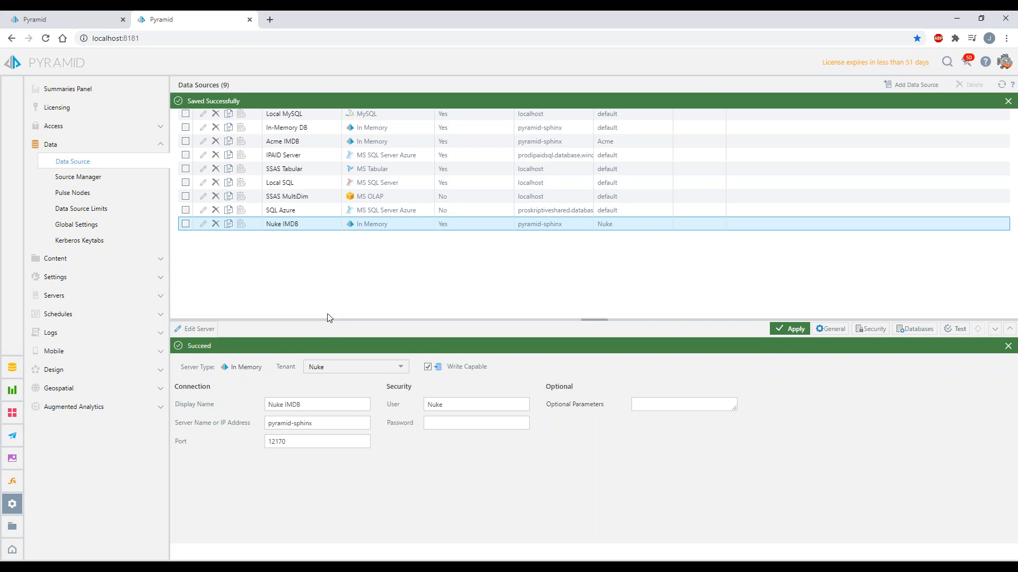
Start a Smart Model from the Sales Analysis.xlsx file and choose Nuke IMDB (In Memory) as the server for saving it
click(12, 369)
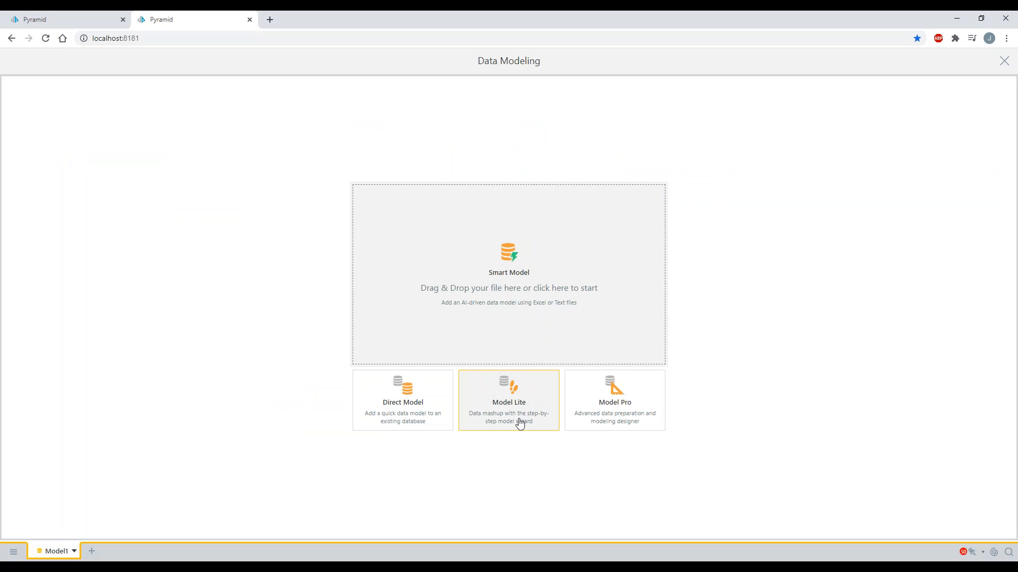
mouse_move(142, 568)
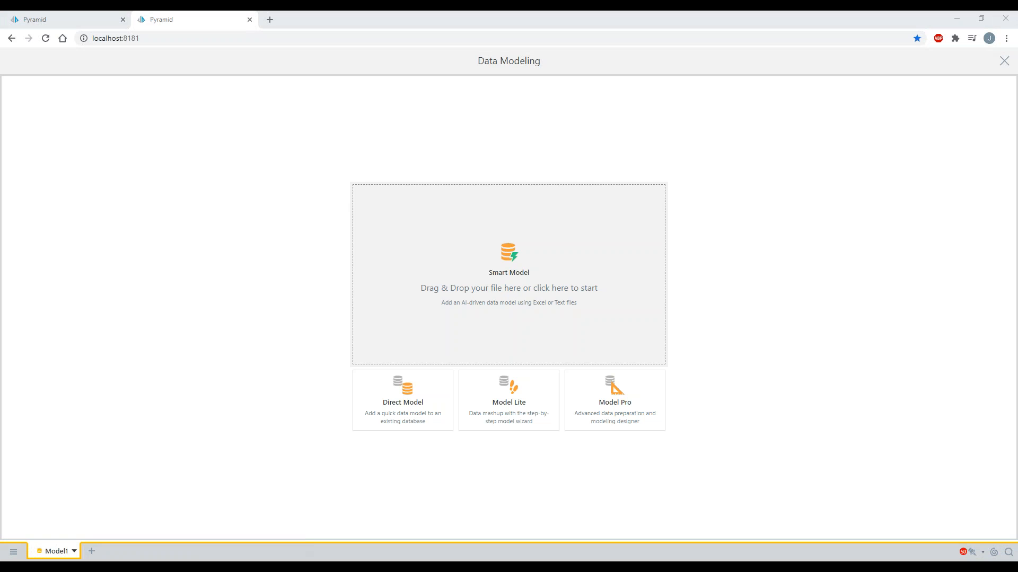
drag(21, 419, 525, 301)
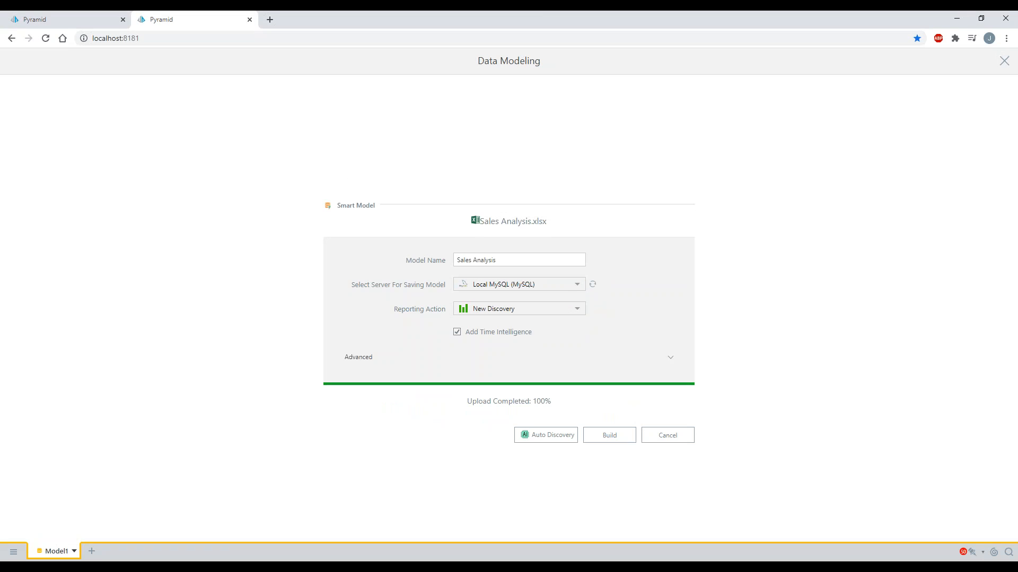
click(578, 285)
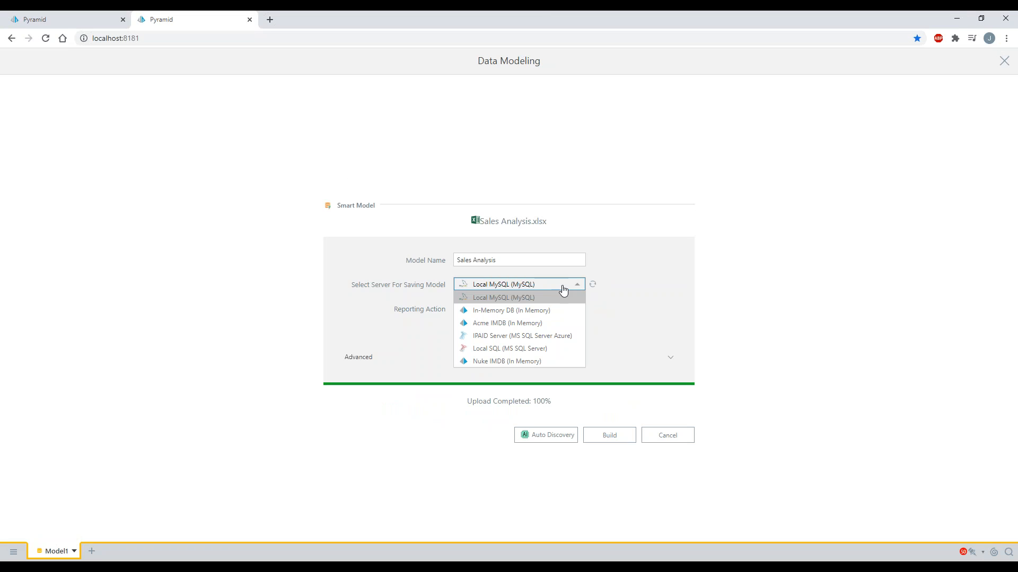
click(490, 362)
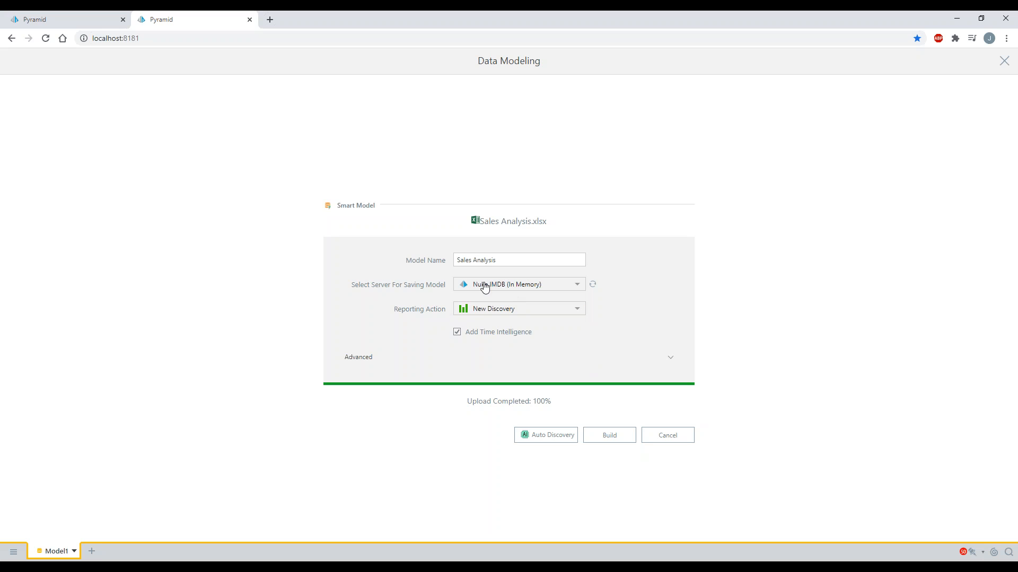
Put a first name in front of the Sales Analysis model name and build the model
click(458, 261)
text(Jason)
click(611, 443)
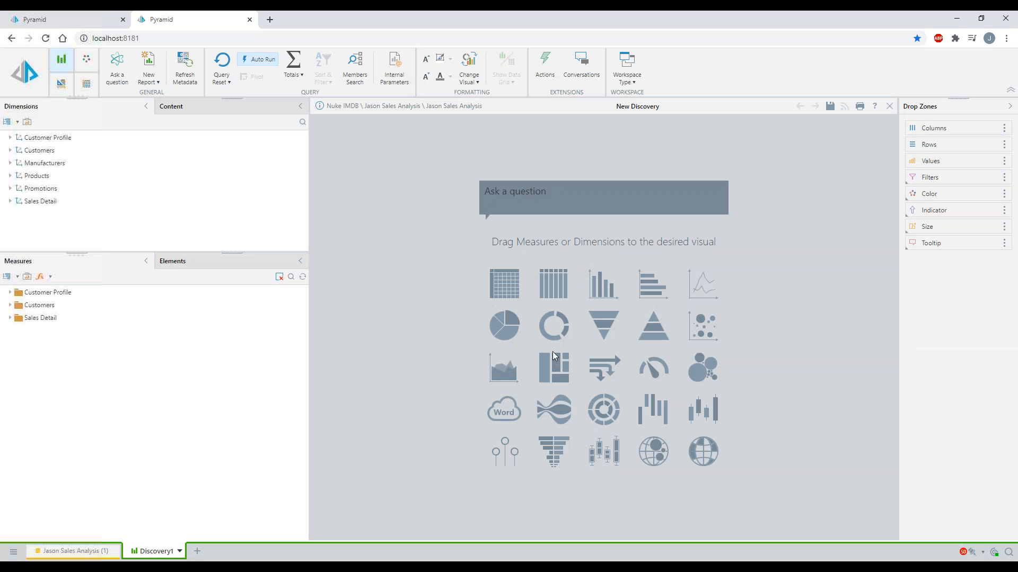
Build a discovery grid showing Sales and Quantity by Manufacturer, with grand totals added
click(10, 318)
click(25, 394)
click(25, 368)
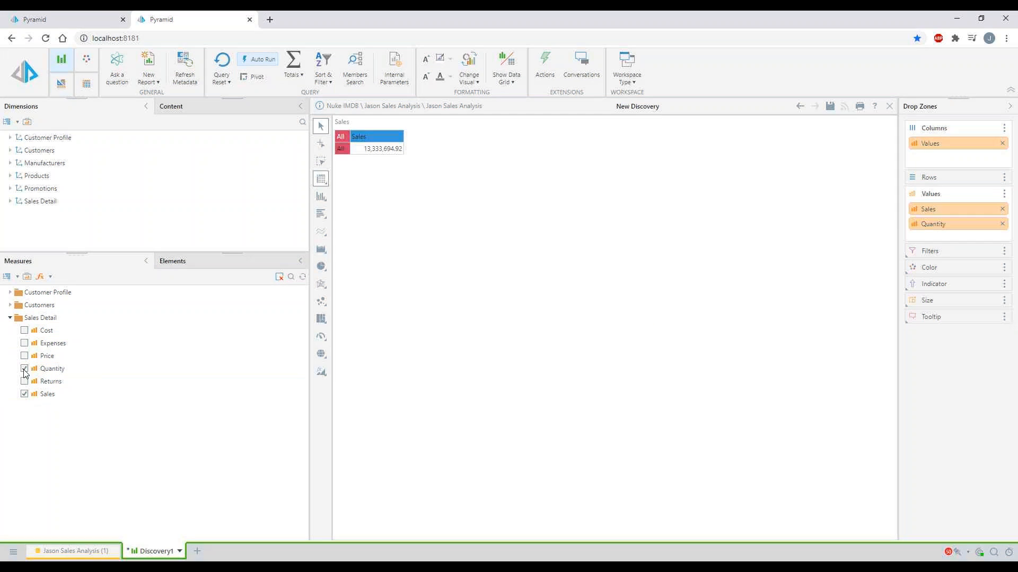
click(10, 163)
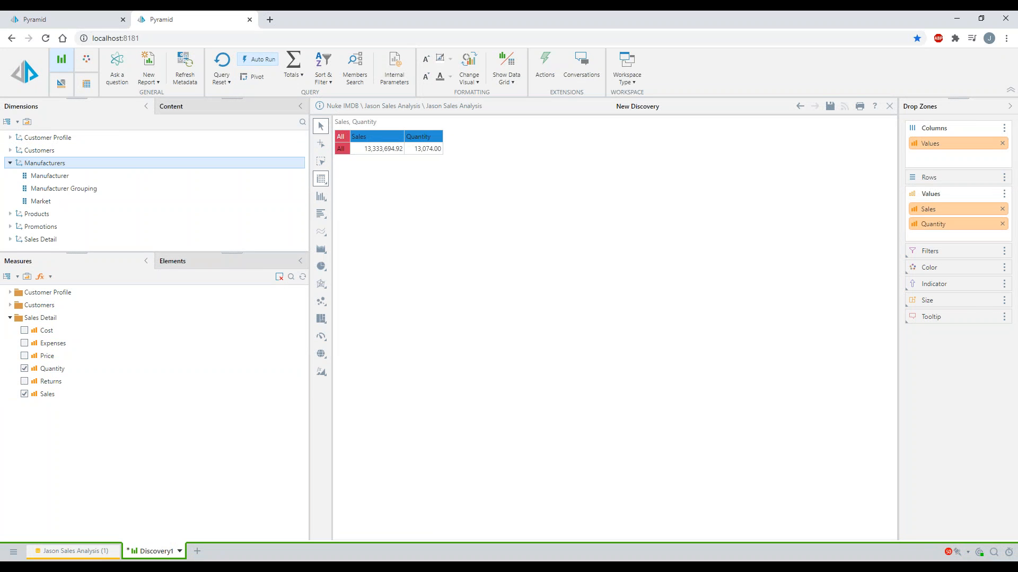
drag(55, 177, 925, 186)
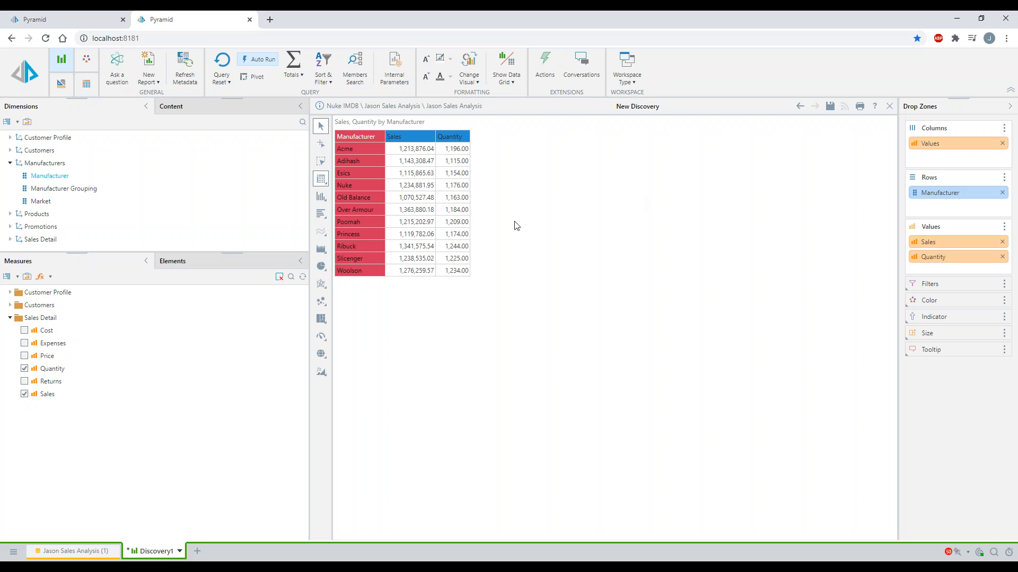
click(293, 63)
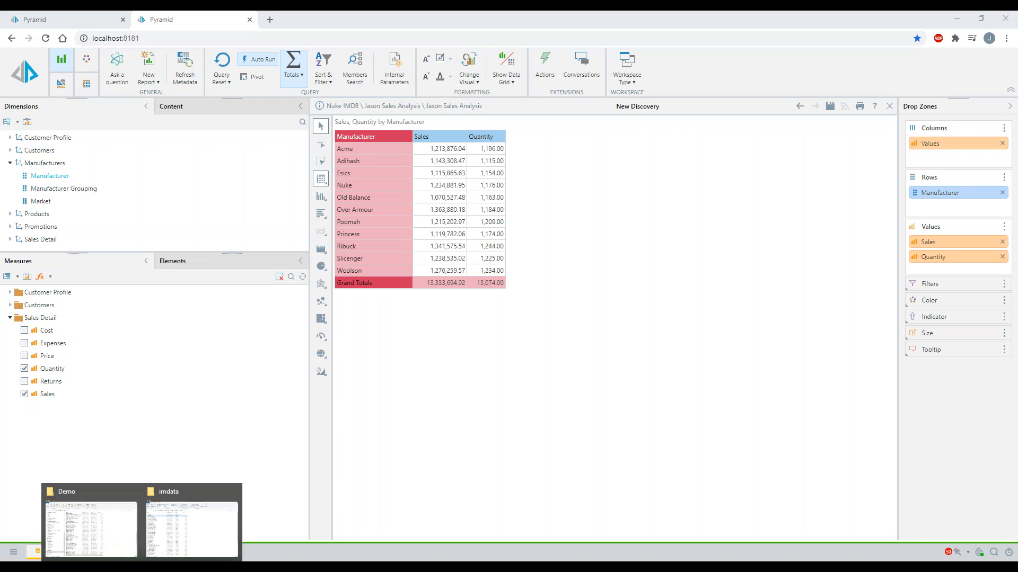
Switch to File Explorer and open the Nuke folder inside imdata to check for the new model's database file
click(186, 539)
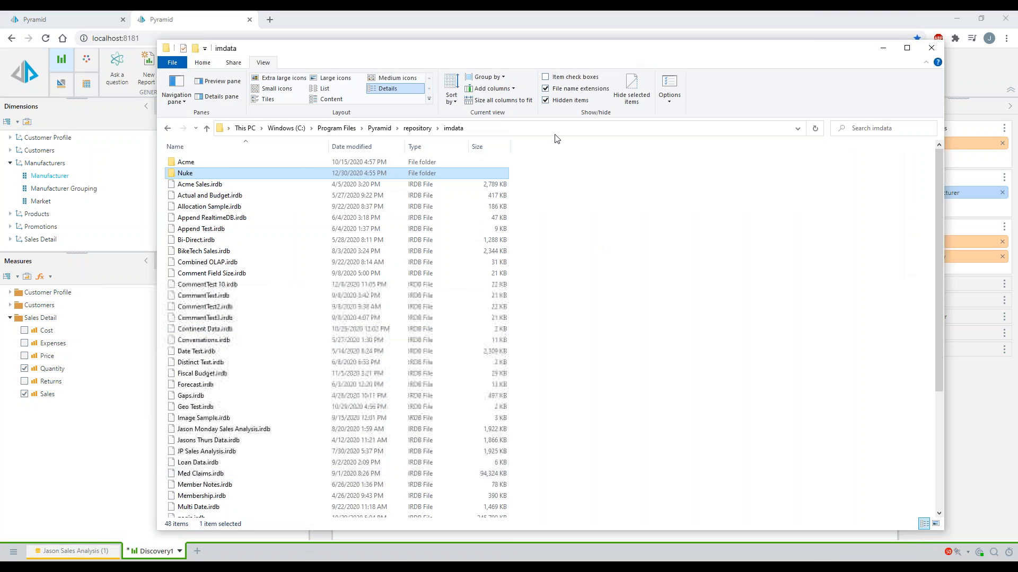
double_click(185, 174)
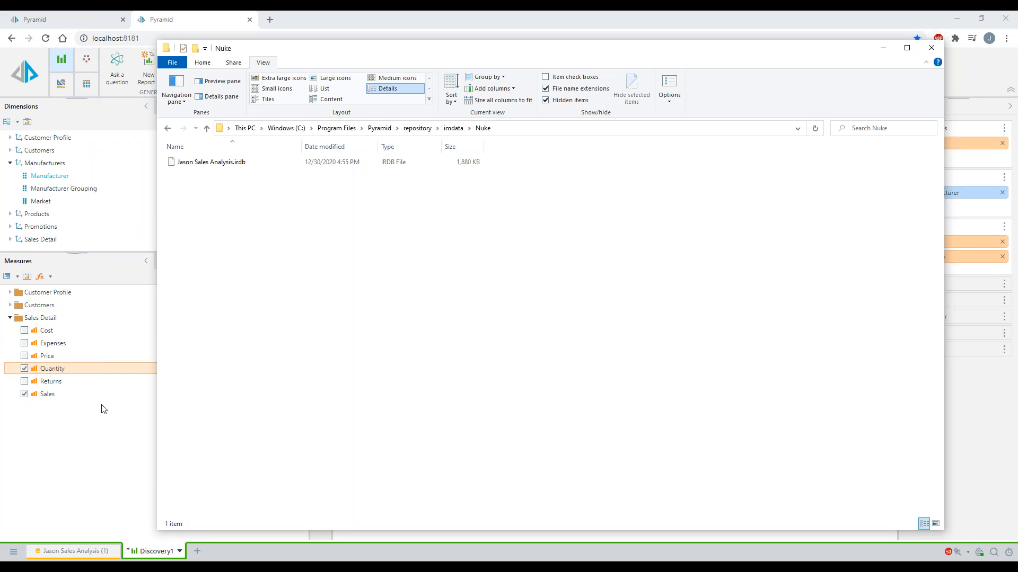
Switch back to Pyramid, start another new discovery and list the databases on the Nuke IMDB server
click(199, 554)
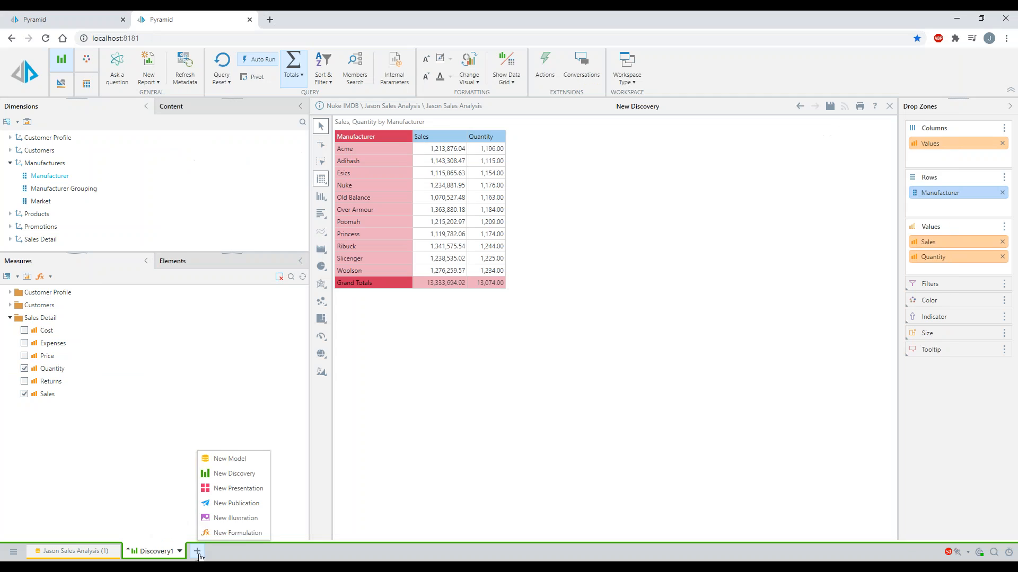
click(249, 474)
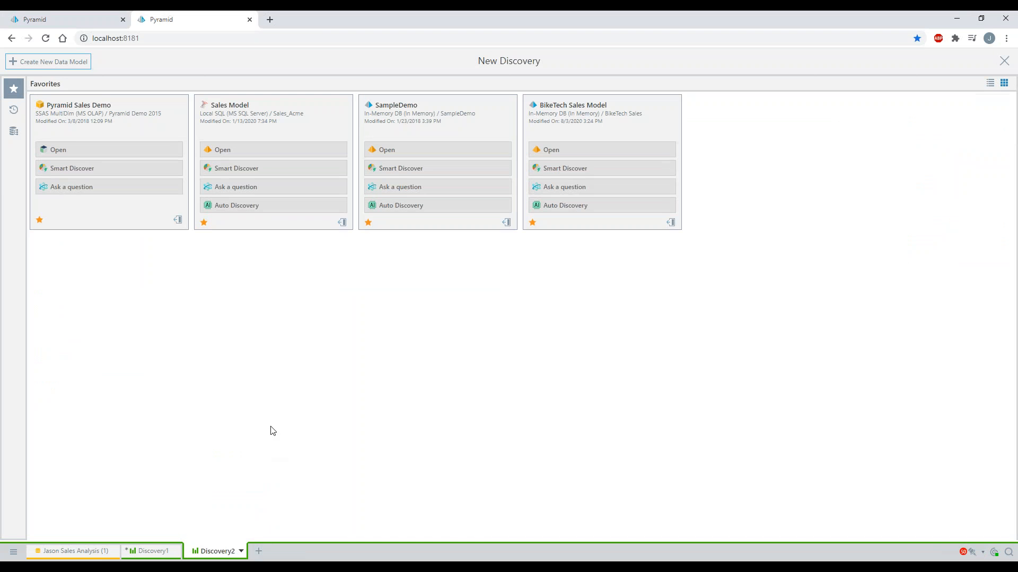
click(14, 131)
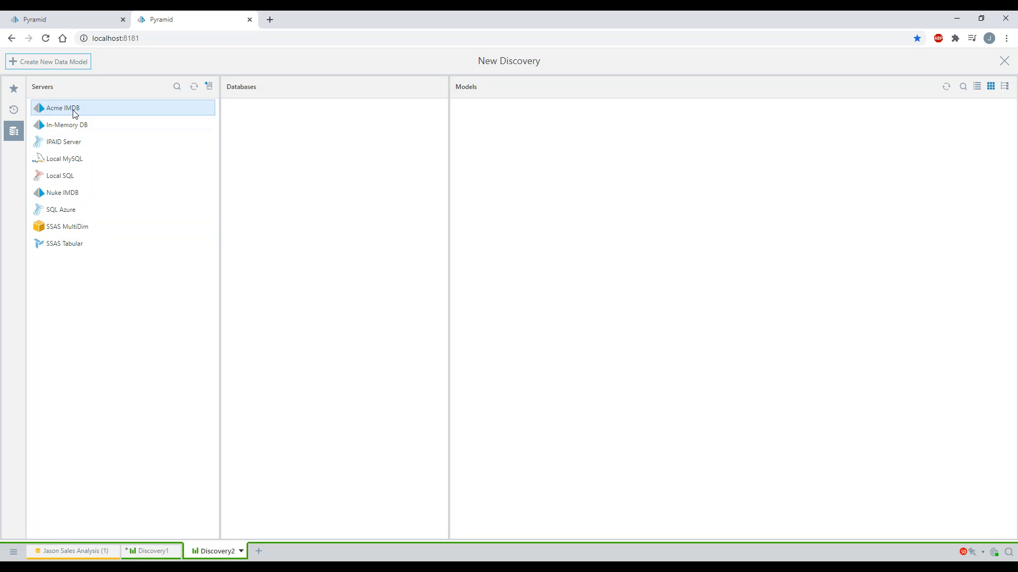
click(69, 198)
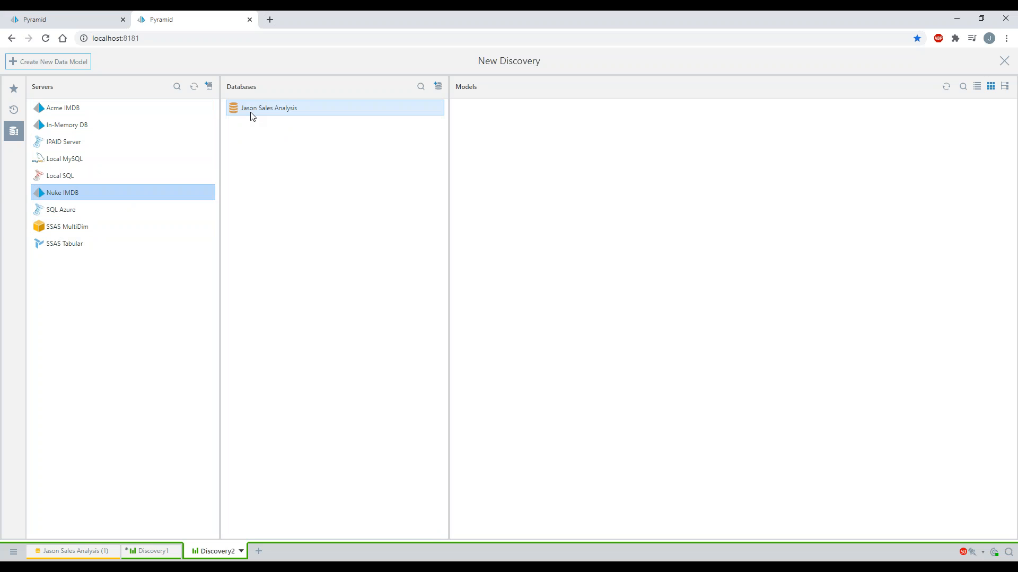
Browse the databases on the In-Memory DB server for comparison, and return to the Nuke IMDB server's databases
click(66, 125)
scroll(318, 254, down, 15)
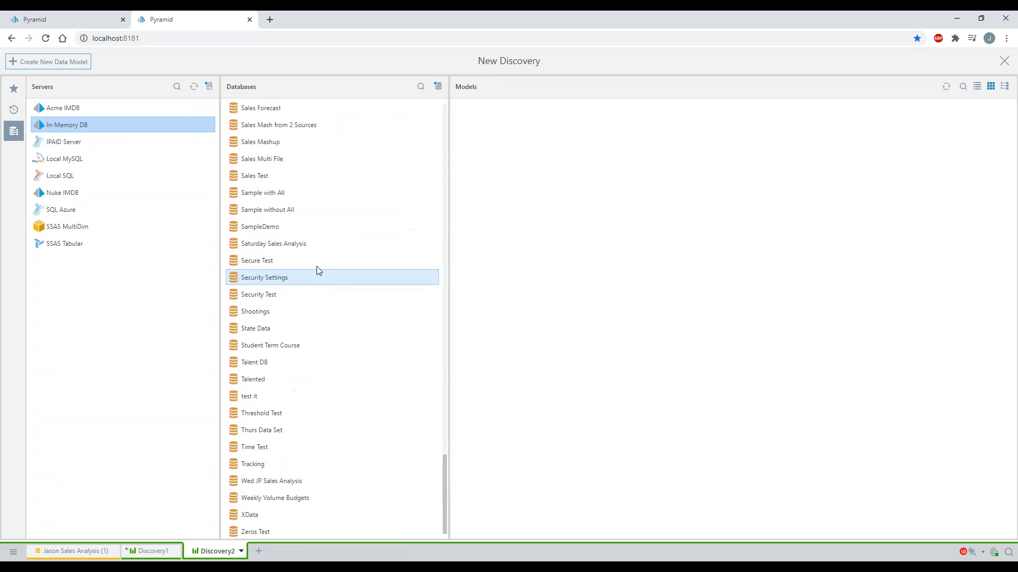
scroll(314, 210, up, 10)
scroll(314, 210, up, 20)
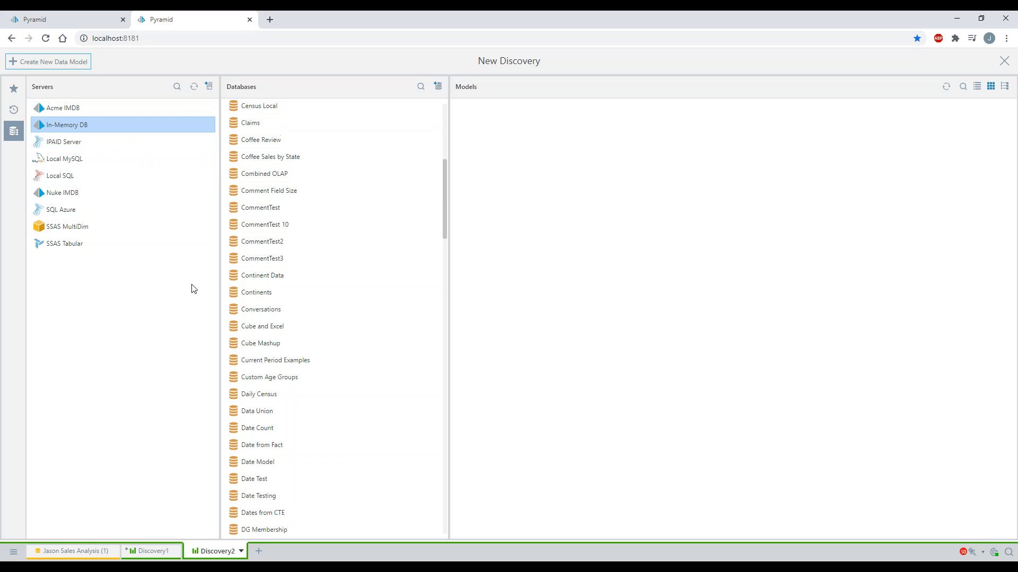
click(261, 139)
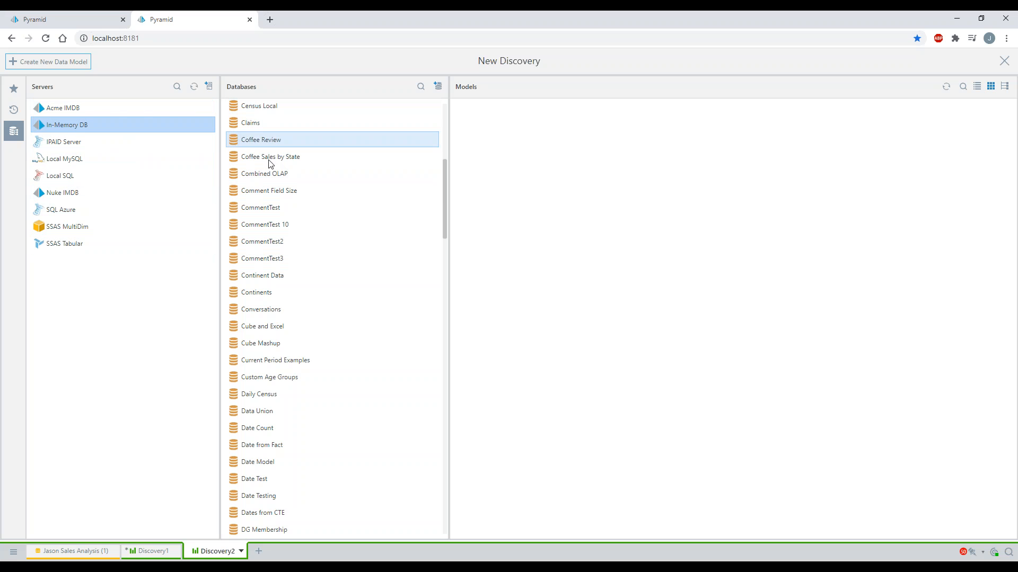
click(77, 193)
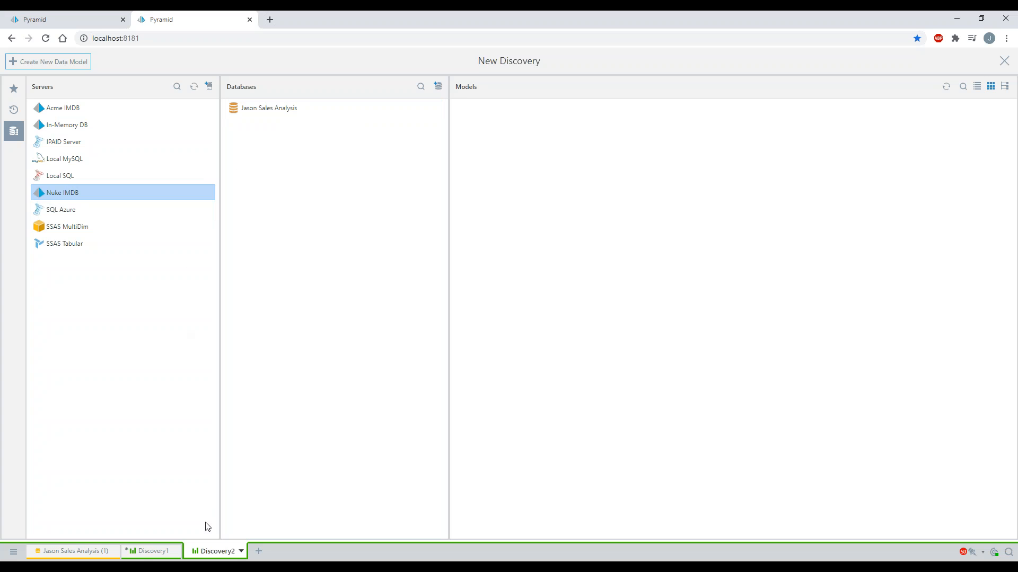
Switch to File Explorer and go up from the Nuke folder to the parent imdata folder
mouse_move(142, 567)
click(170, 533)
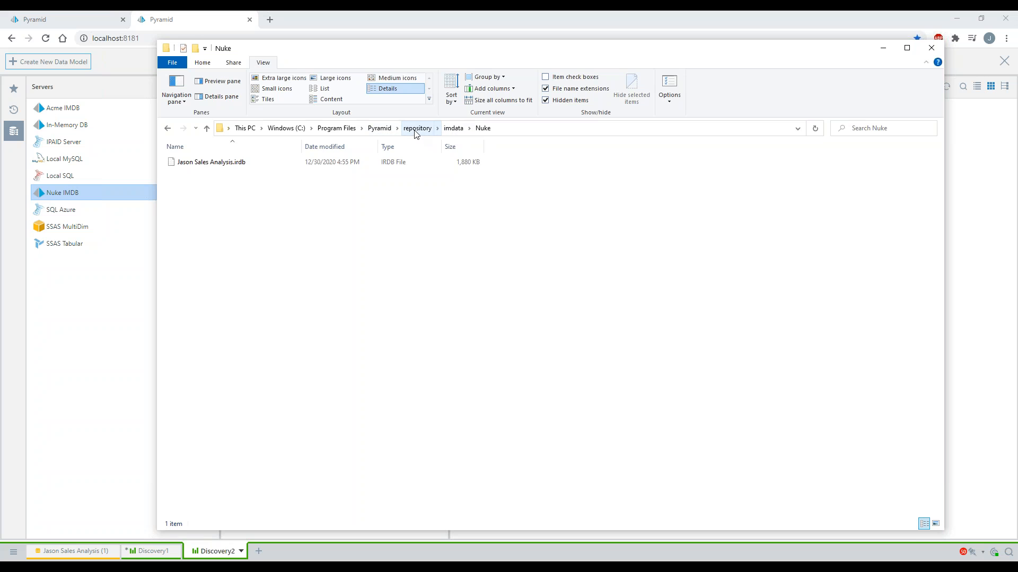
click(453, 128)
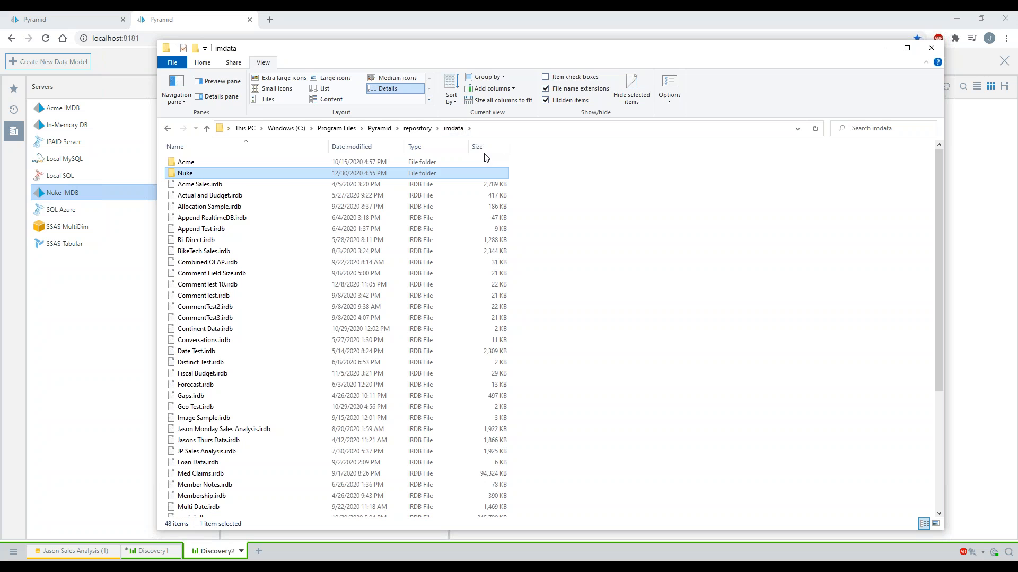
Return to Pyramid's data source administration, open the Nuke IMDB server's settings and examine its security user
click(168, 25)
click(10, 552)
click(21, 519)
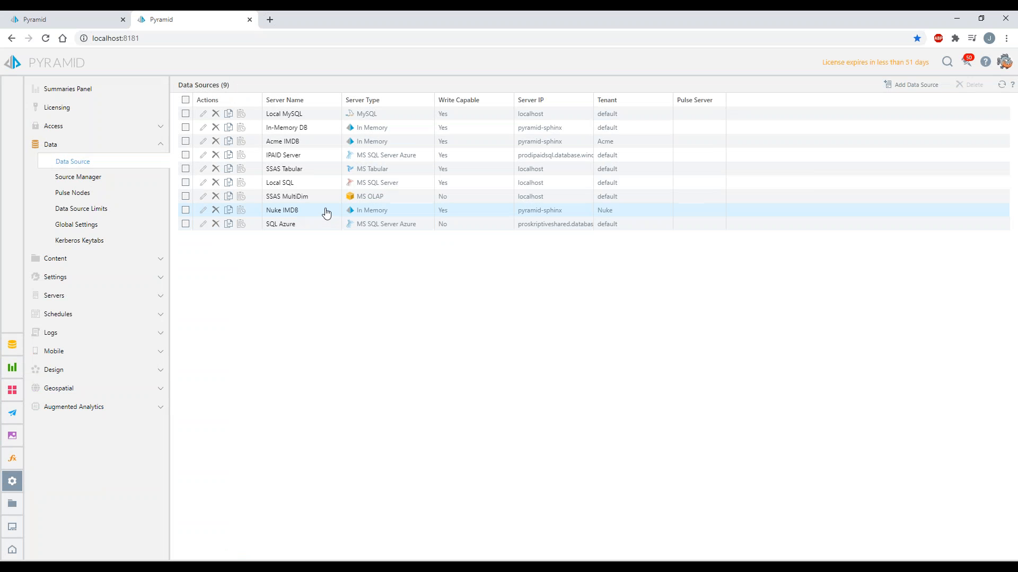
click(411, 215)
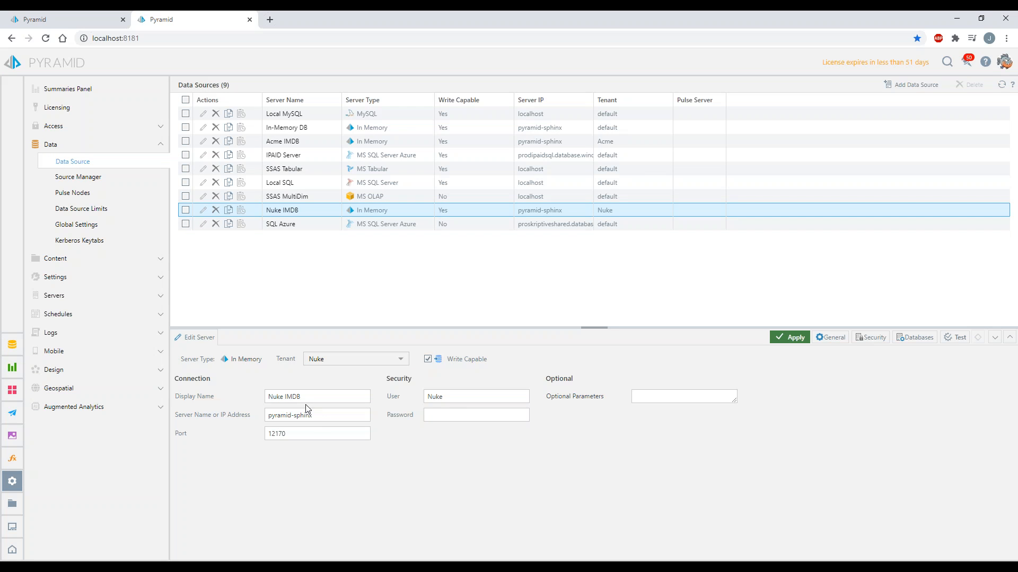
double_click(452, 396)
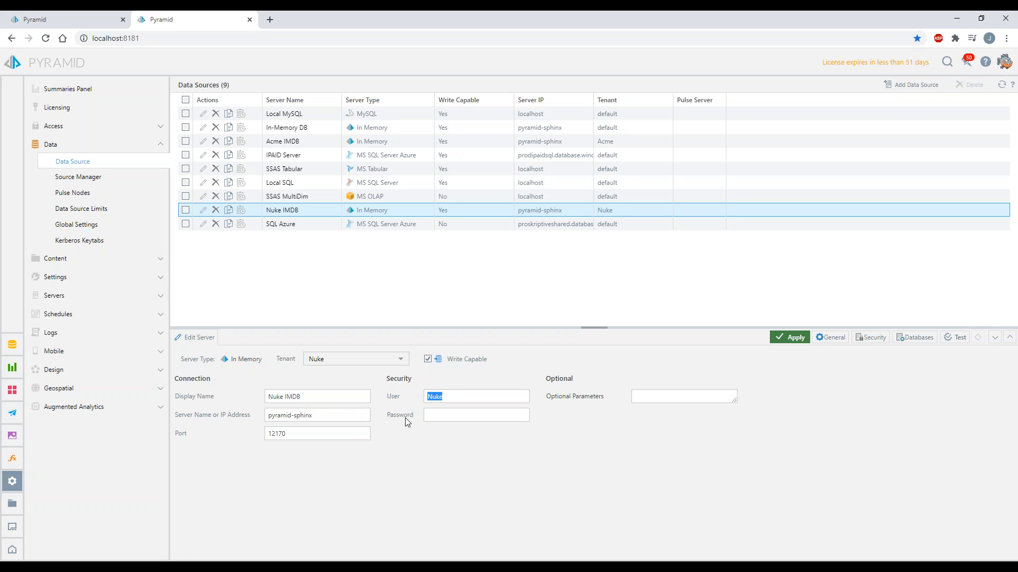